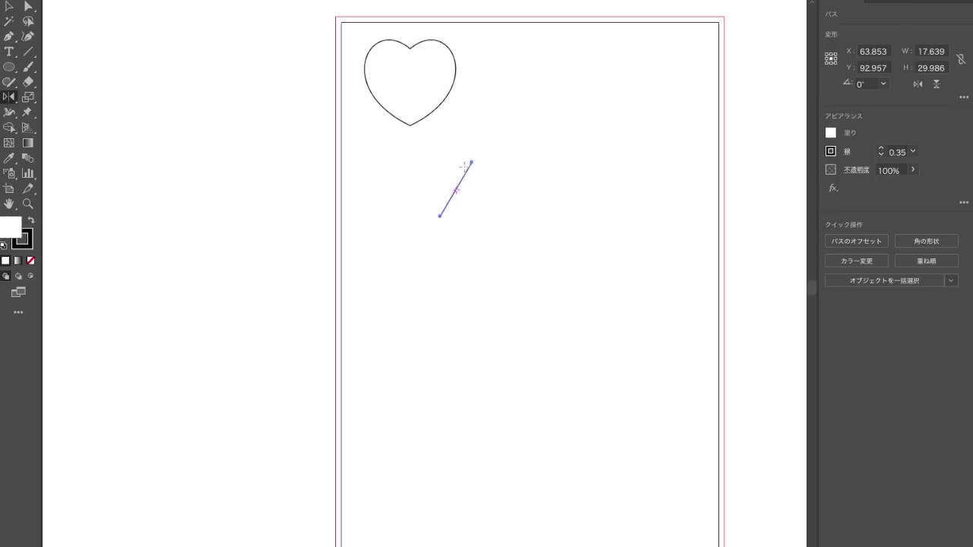
Reflect copies of the slanted line across its upper endpoint's vertical axis and then downward to form a diamond outline
alt+click(471, 161)
click(406, 364)
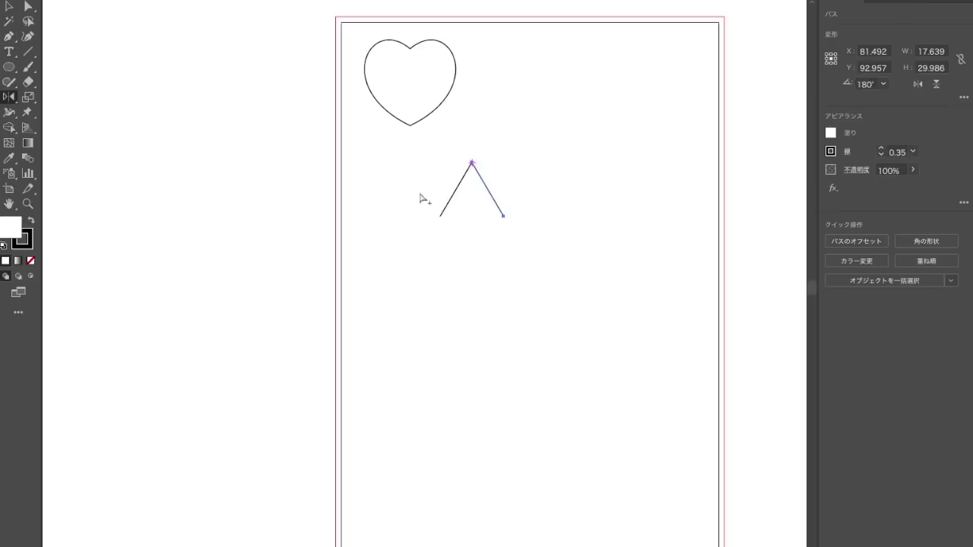
alt+click(494, 239)
click(404, 210)
click(422, 358)
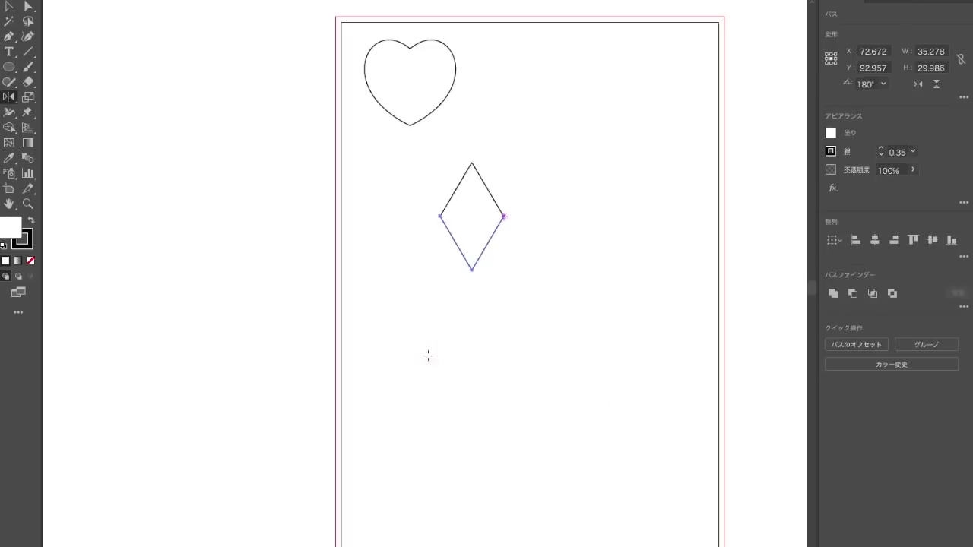
Select the diamond's line segments and join them into one closed path
drag(436, 153, 518, 177)
key(ctrl+j)
ctrl+click(517, 286)
key(ctrl+z)
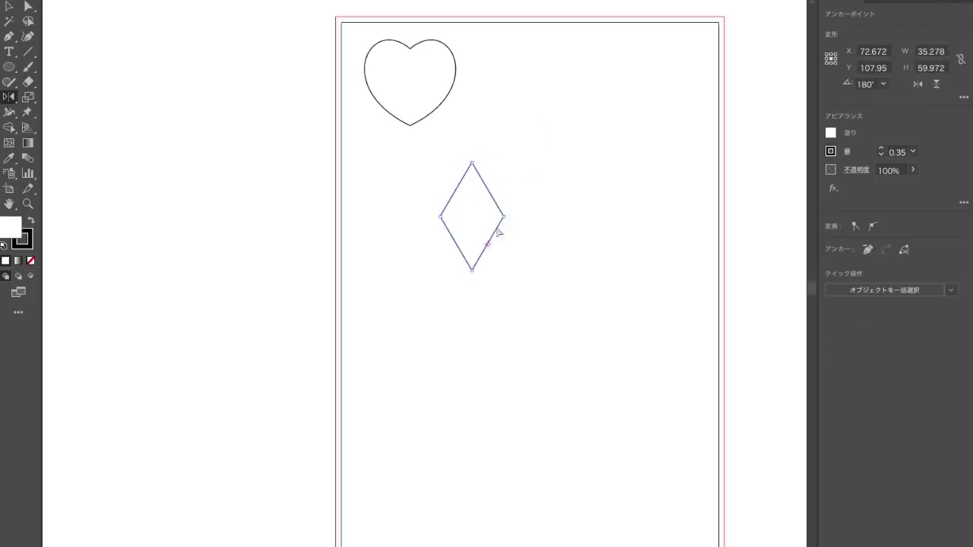
Copy the diamond beside the heart and remove the original diamond's bottom anchor point to leave a triangle
drag(492, 243, 524, 86)
click(563, 134)
drag(521, 287, 522, 289)
key(p)
click(471, 269)
ctrl+click(500, 266)
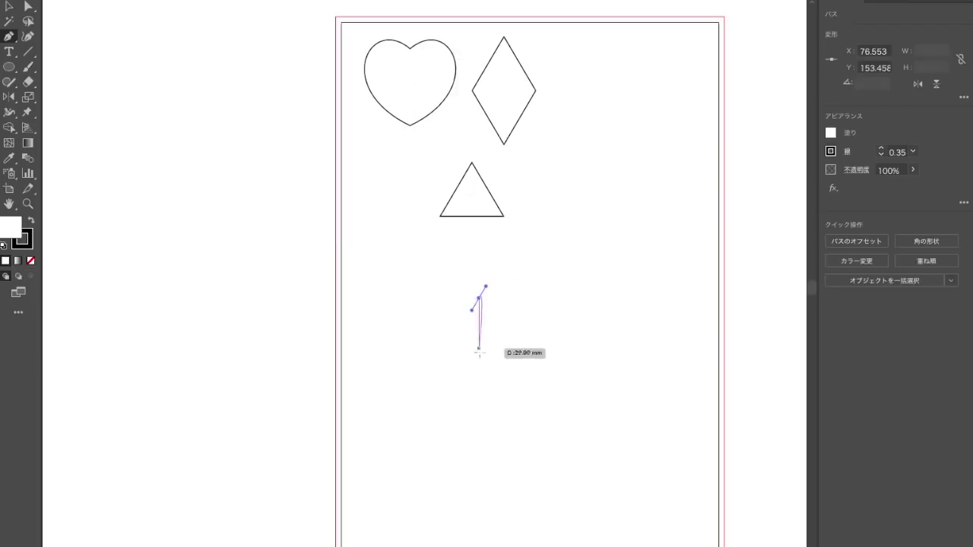
Draw a curved half petal about 4.5 mm wide and 38.7 mm tall below the triangle and reflect a copy to complete the petal
drag(480, 366, 465, 408)
key(o)
drag(460, 285, 524, 378)
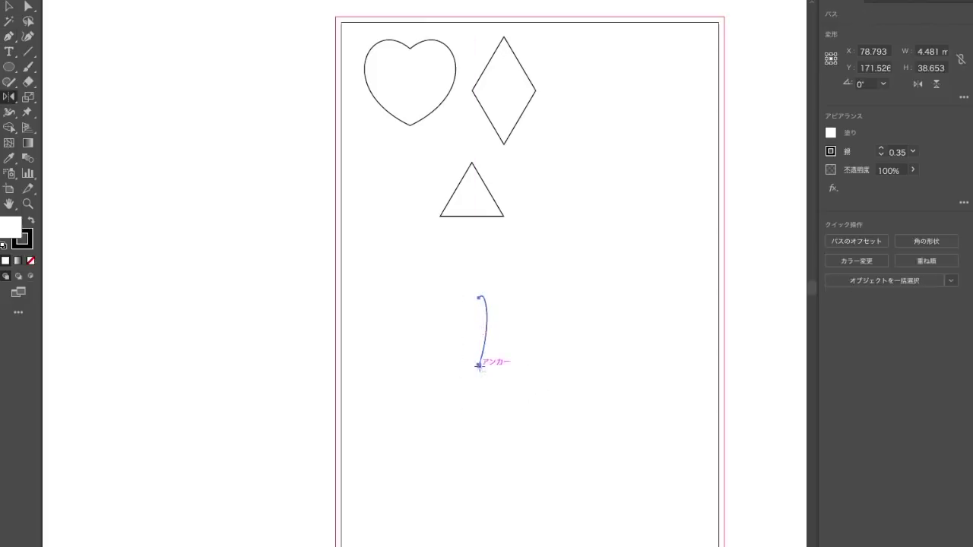
alt+click(480, 366)
click(397, 224)
click(424, 356)
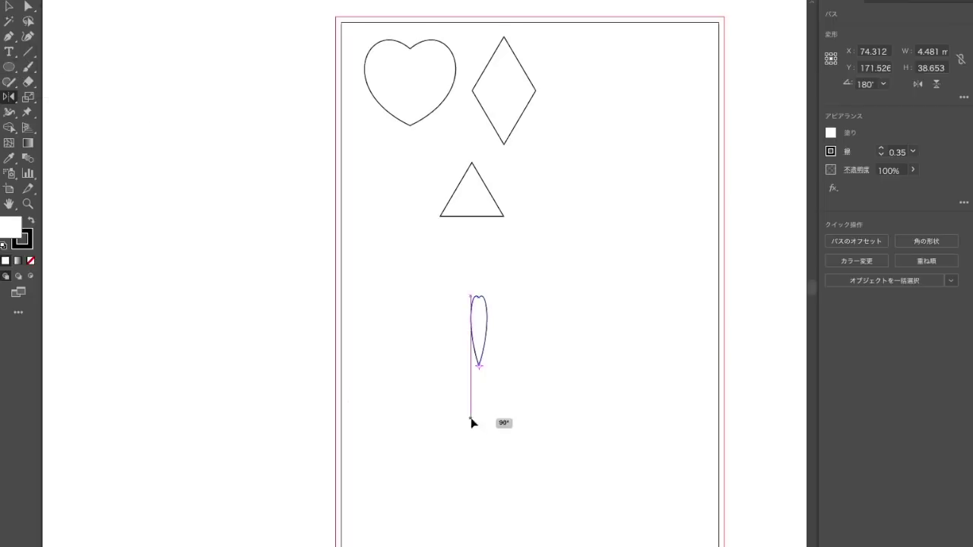
Draw a circle about 8.1 mm in diameter below the petal and fill it with yellow
mouse_move(482, 426)
mouse_down()
mouse_move(508, 431)
mouse_move(483, 437)
mouse_up()
key(ctrl+z)
click(9, 67)
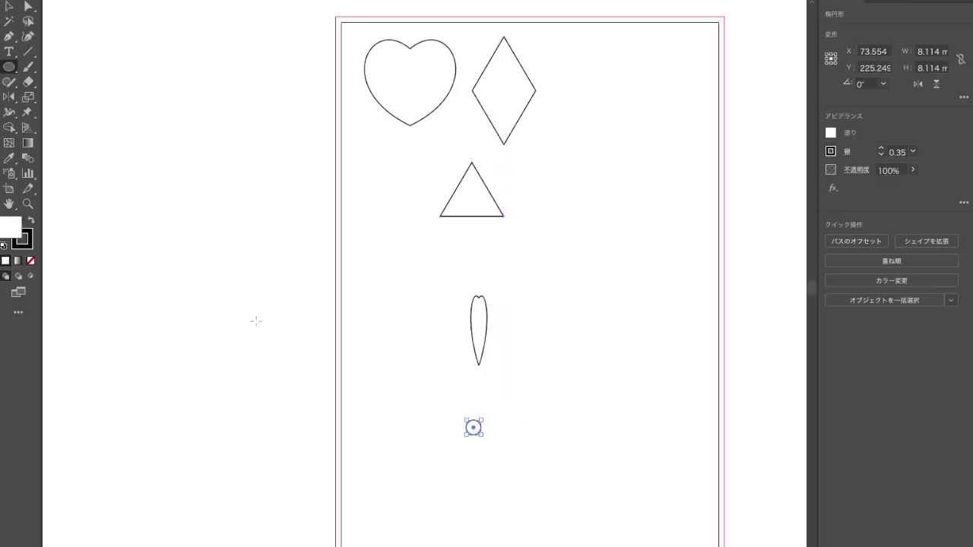
click(833, 134)
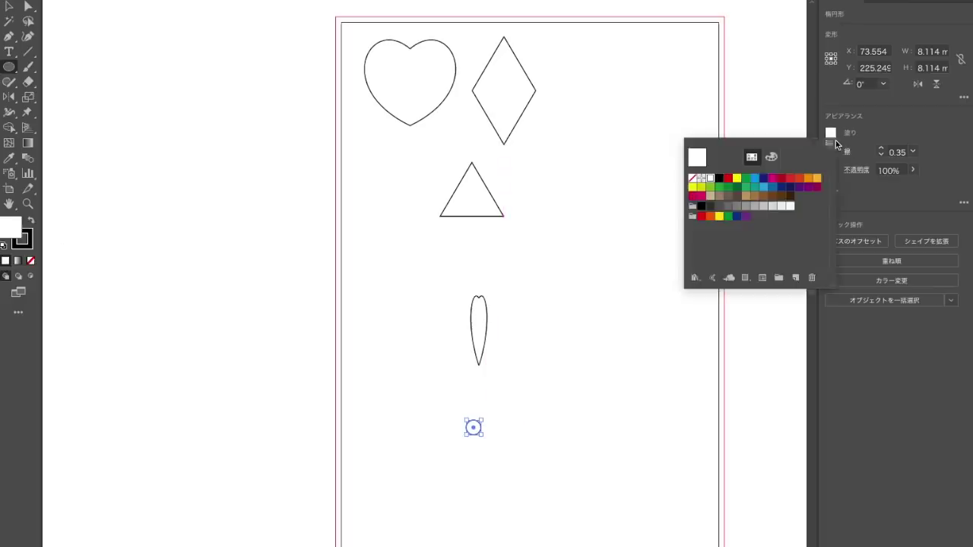
click(737, 179)
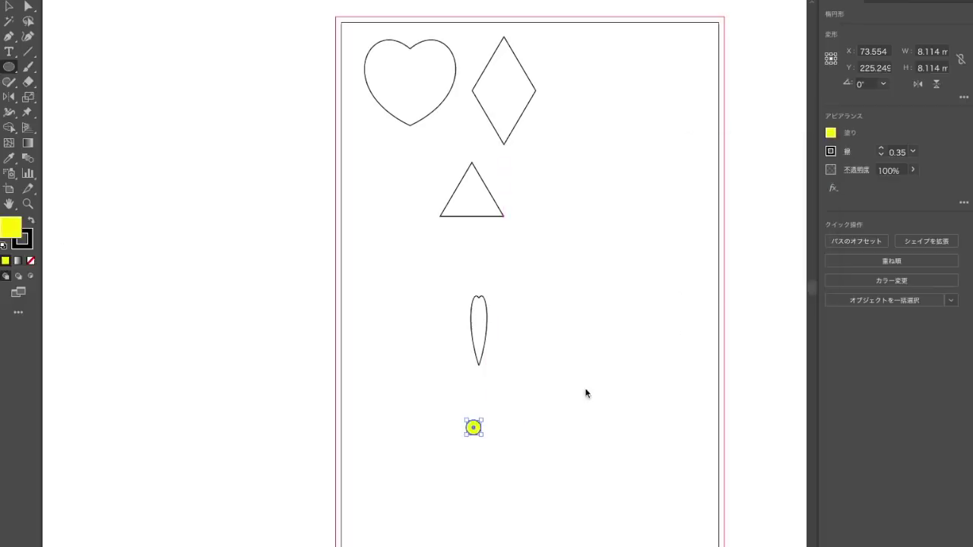
Fill both petal halves with magenta and move the petal so its tip meets the top of the yellow circle
click(484, 316)
click(843, 136)
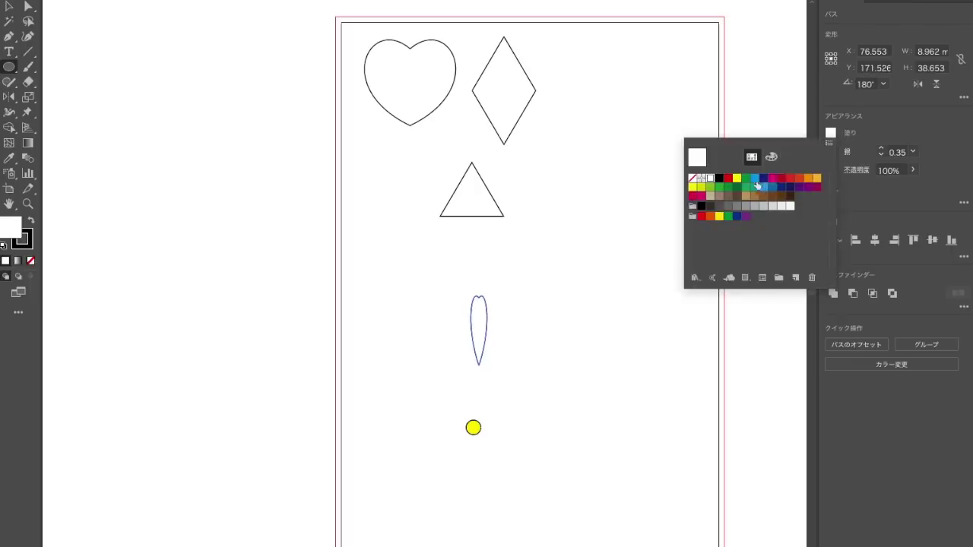
click(772, 178)
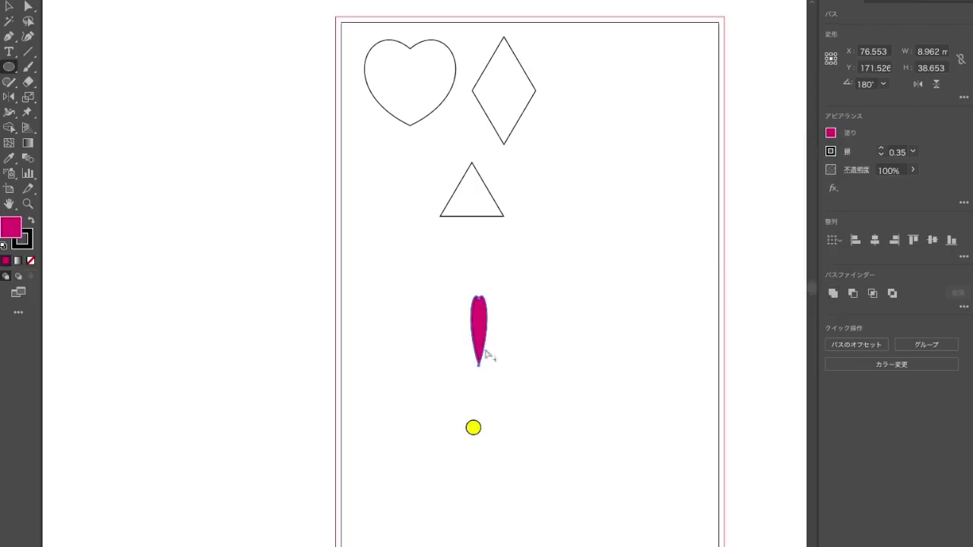
drag(480, 354, 474, 420)
scroll(486, 422, down, 5)
scroll(496, 428, up, 6)
scroll(499, 428, down, 1)
Rotate a copy of the petal 30° about the yellow circle's centre and repeat it to complete a twelve-petal flower
key(r)
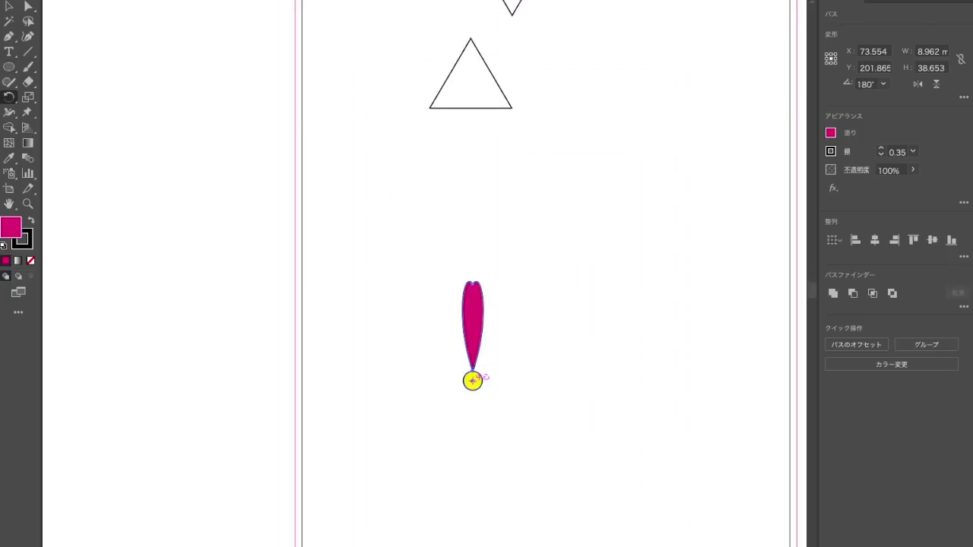
alt+click(472, 381)
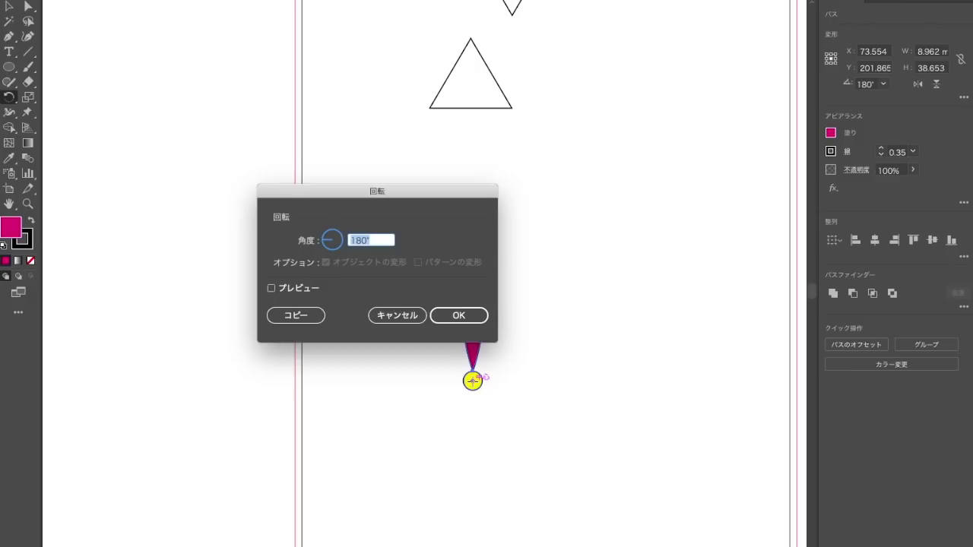
click(307, 322)
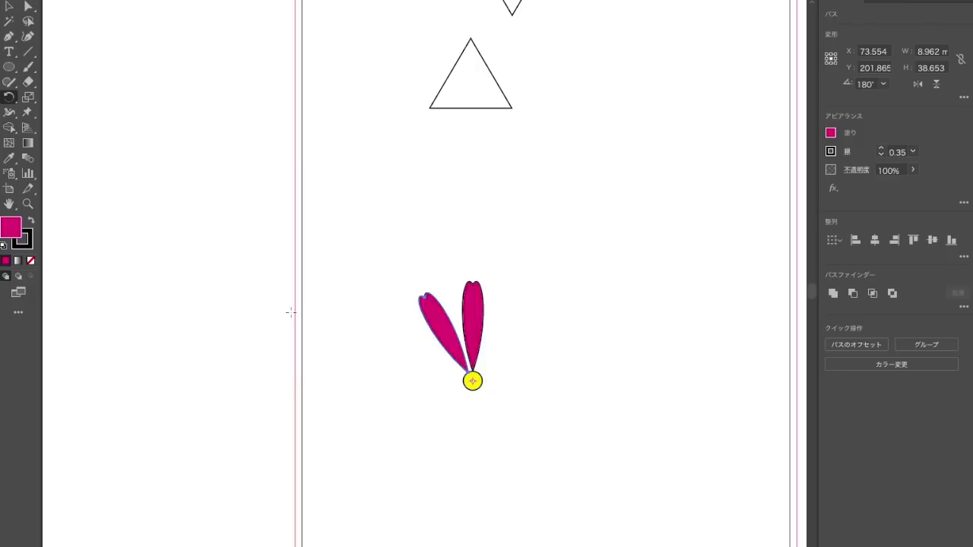
key(ctrl+d)
key(ctrl+d)
key(ctrl+d)
key(ctrl+d)
key(ctrl+d)
key(ctrl+d)
key(ctrl+d)
key(ctrl+d)
key(ctrl+d)
key(ctrl+d)
key(ctrl+d)
key(ctrl+d)
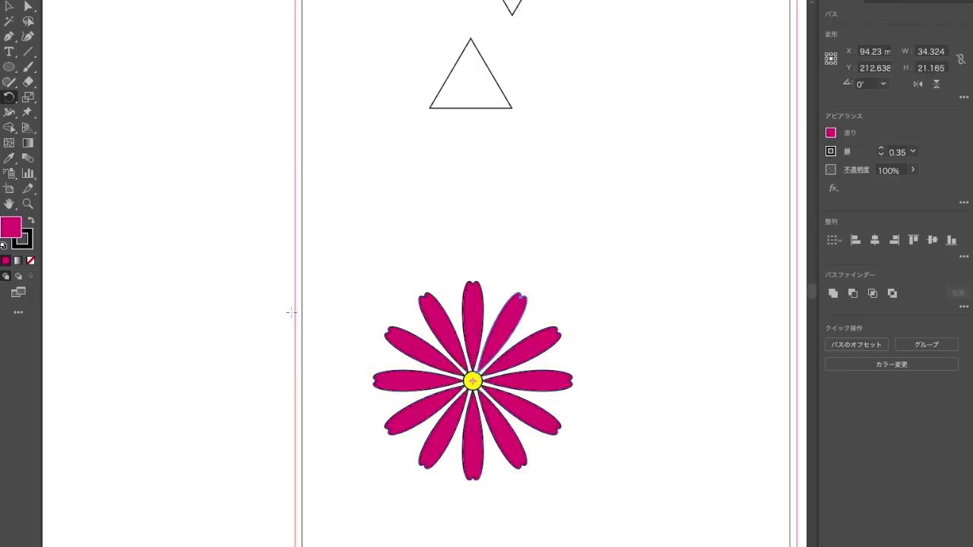
alt+click(624, 344)
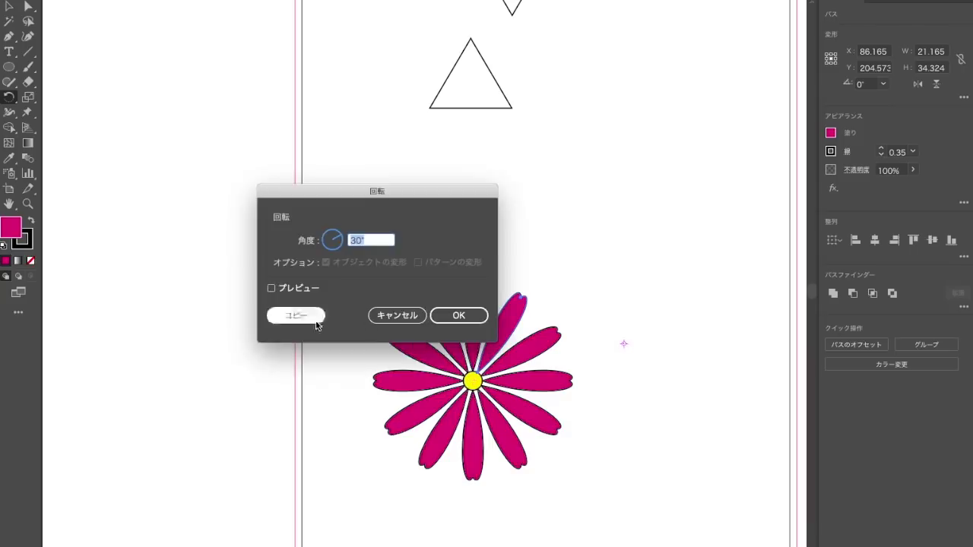
click(396, 315)
key(ctrl+shift+a)
scroll(679, 380, down, 2)
scroll(679, 380, up, 3)
scroll(679, 380, left, 1)
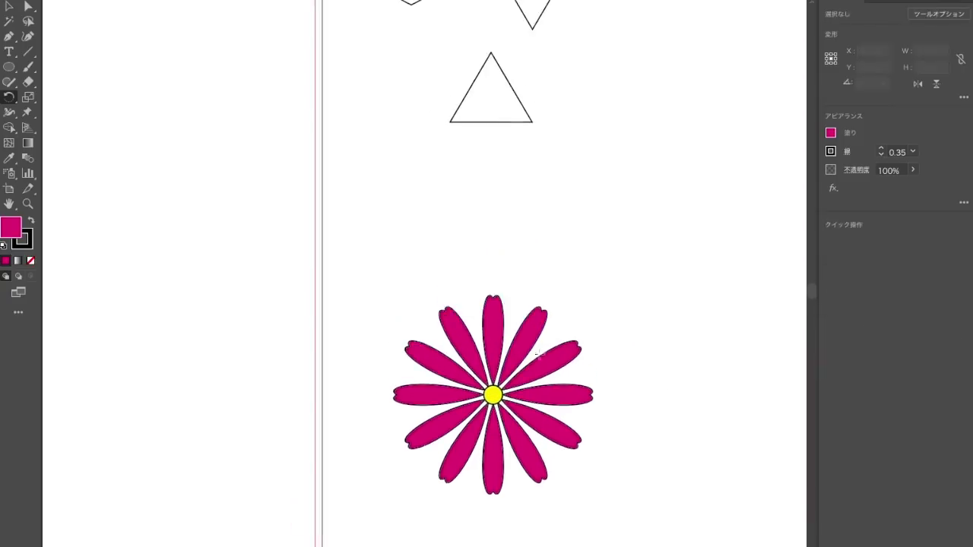
Delete all the artwork from the artboard
key(ctrl+a)
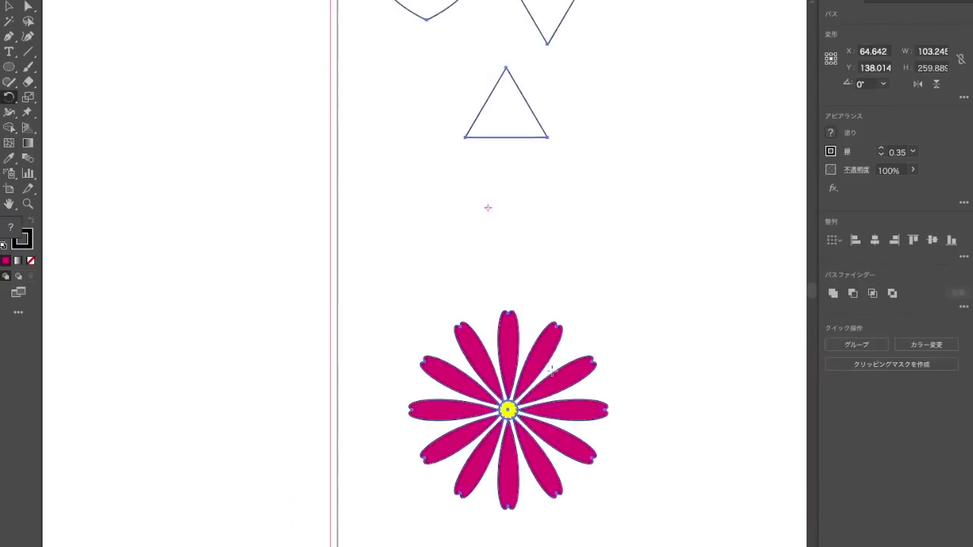
key(Delete)
scroll(552, 371, up, 3)
scroll(552, 372, right, 2)
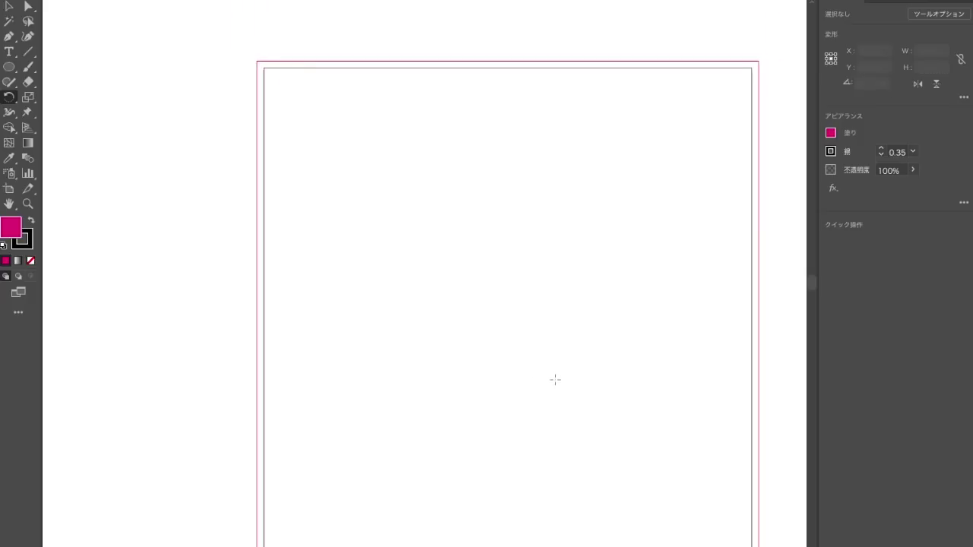
Draw a small flat ellipse near the artboard's upper-left corner and convert both its end anchors to sharp corners
click(9, 69)
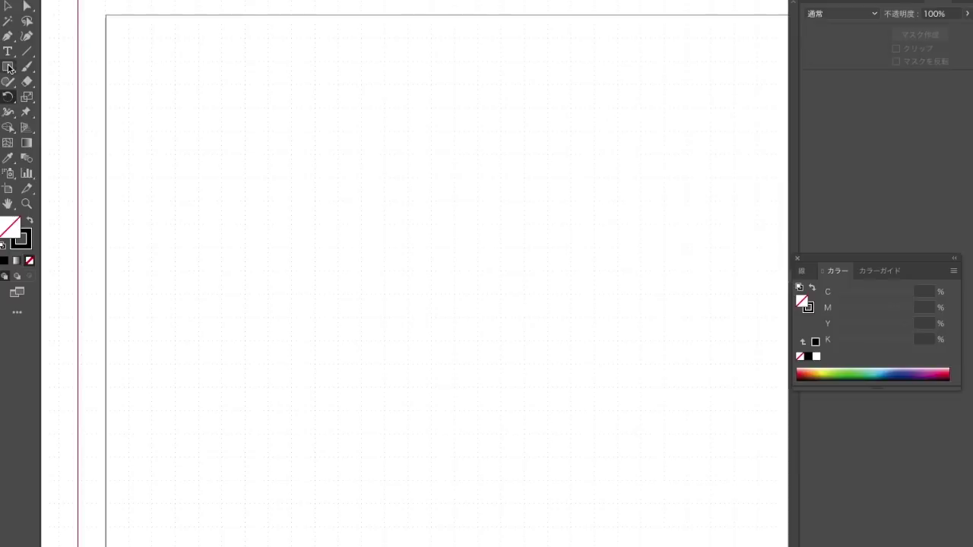
drag(7, 66, 76, 95)
drag(182, 114, 218, 127)
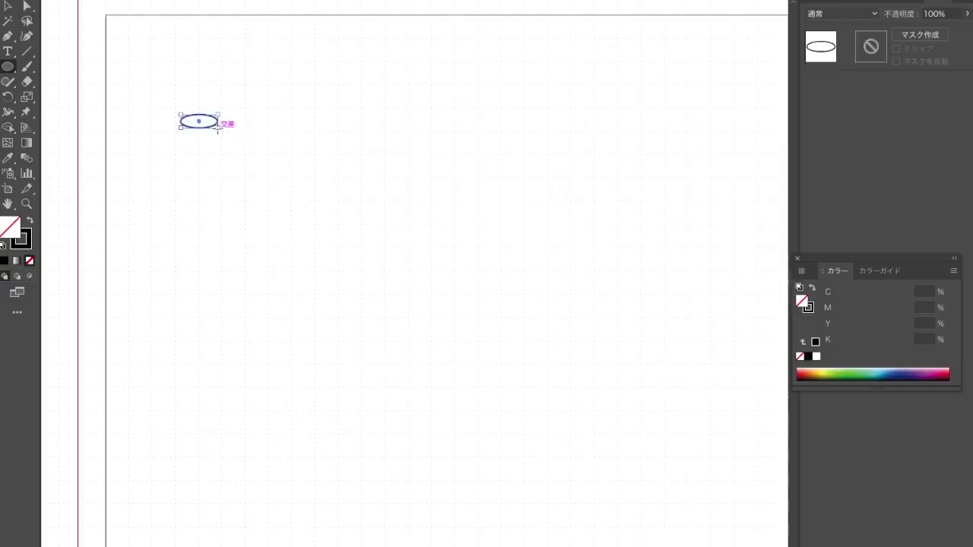
key(shift+c)
click(218, 121)
click(179, 120)
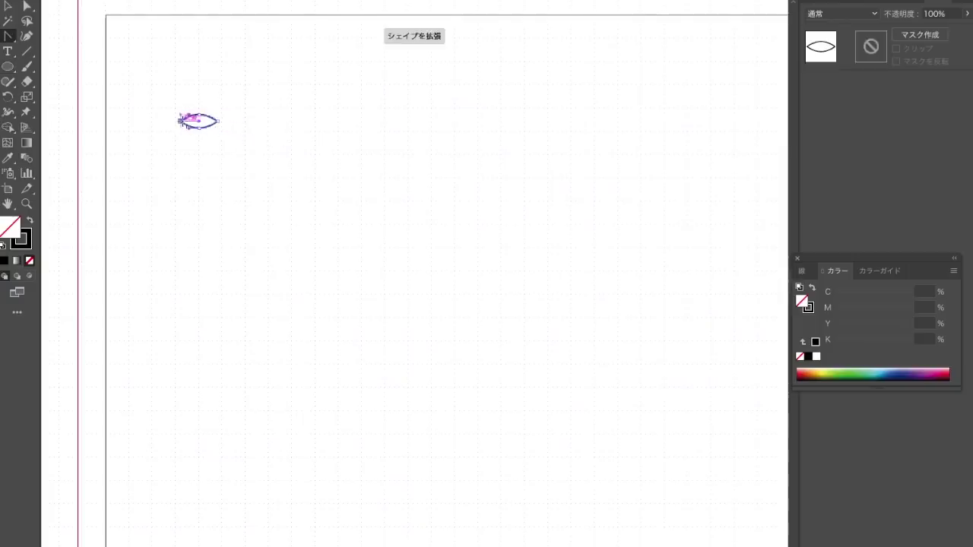
Copy the pointed leaf shape directly below the original and fill the copy with black
super+click(237, 165)
drag(175, 102, 238, 166)
alt+drag(201, 130, 199, 170)
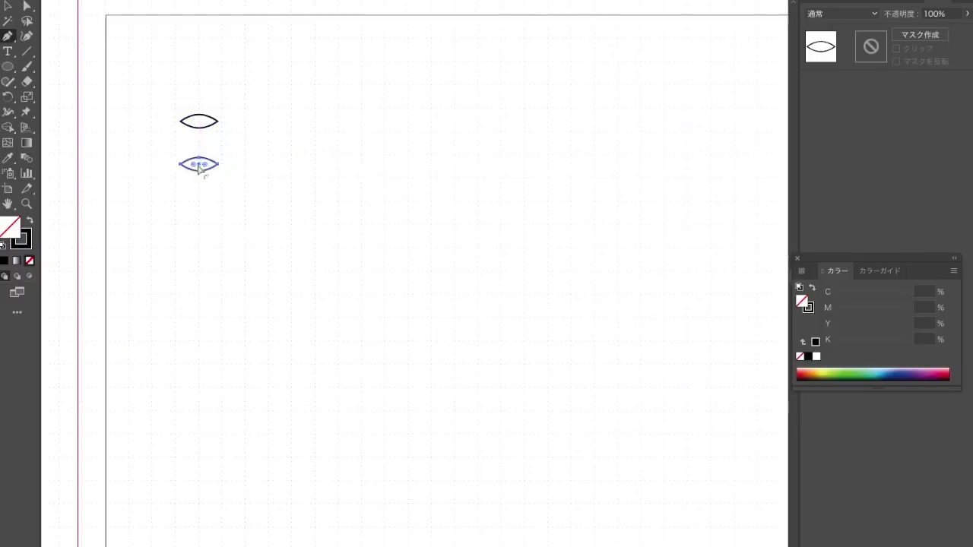
click(4, 262)
click(100, 157)
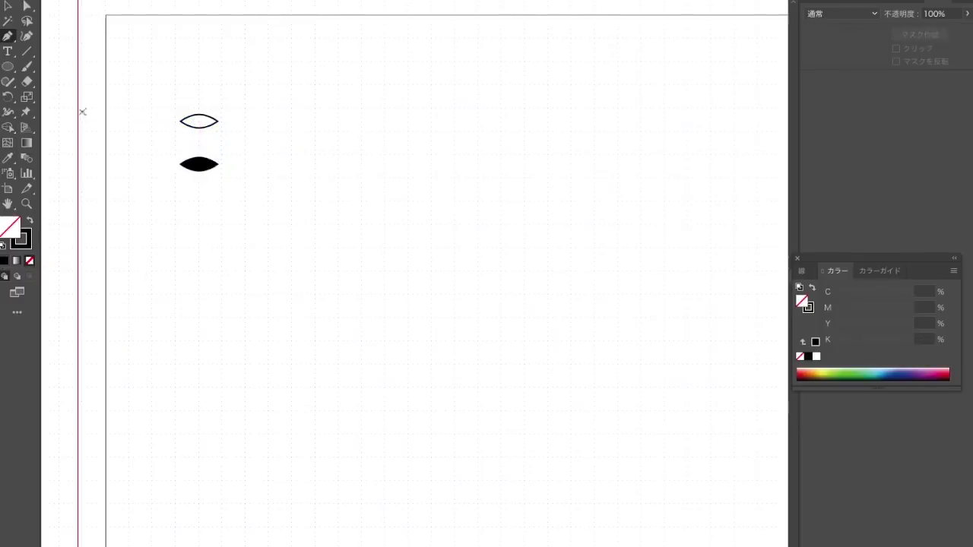
Build a T from a small rectangle's top edge and a vertical line at its midpoint, and copy it twice to the right
drag(10, 69, 57, 66)
drag(278, 110, 309, 126)
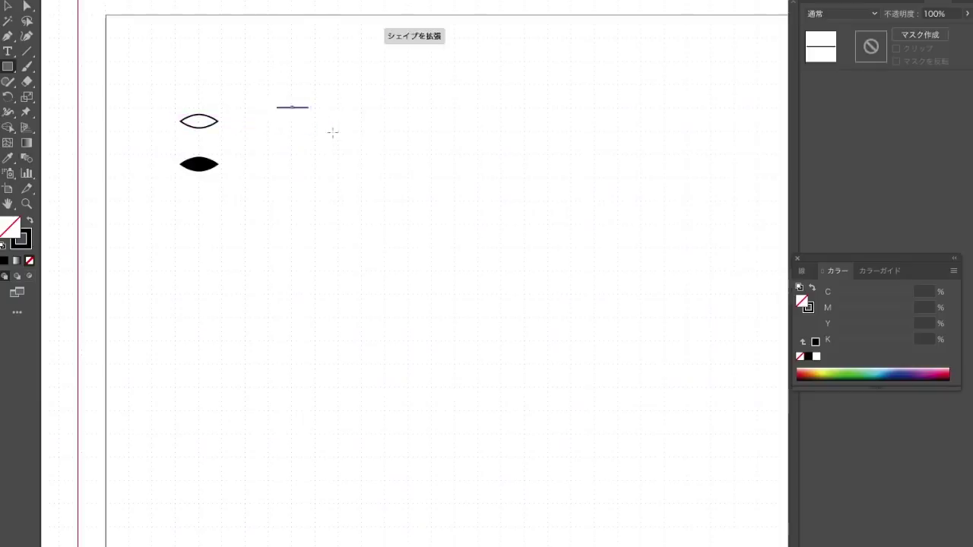
key(p)
click(291, 108)
click(291, 168)
drag(266, 92, 327, 207)
drag(293, 110, 385, 108)
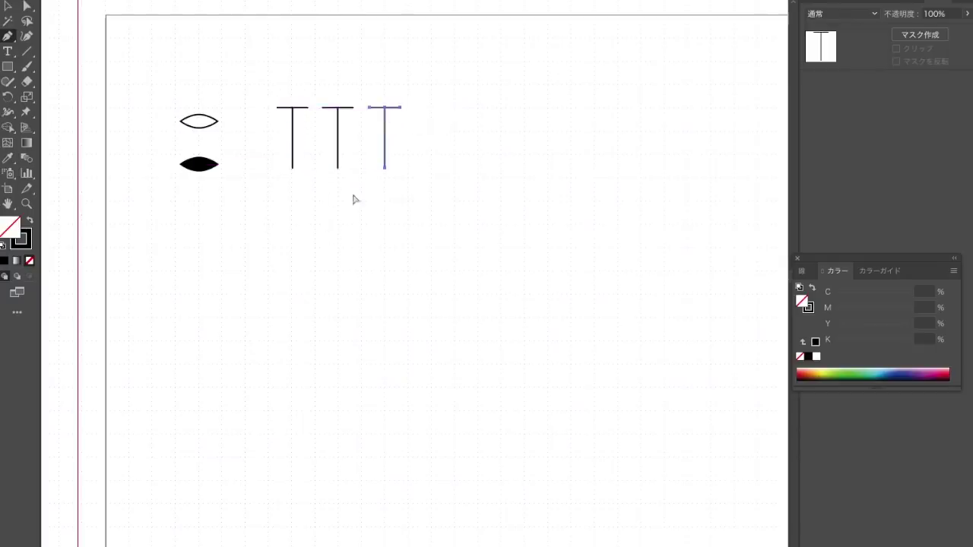
Adjust the copied T shapes and set a rotation centre to the right of the last one
click(346, 186)
drag(338, 169, 385, 209)
click(359, 137)
drag(338, 107, 390, 156)
key(r)
click(436, 160)
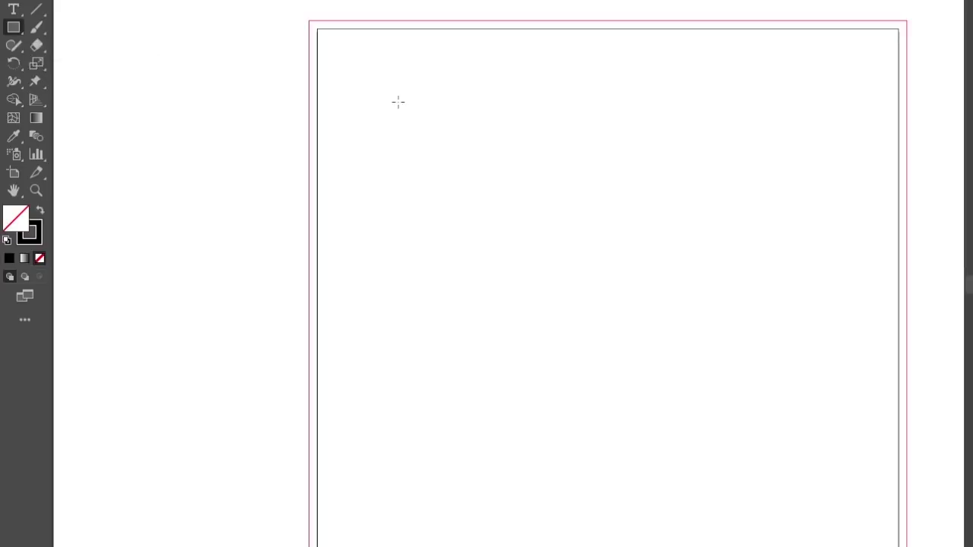
Draw a rectangle with width 2 and height 1.5 near the artboard's upper-left corner
click(396, 99)
text(2)
key(Tab)
text(1.5)
key(Return)
drag(391, 95, 663, 176)
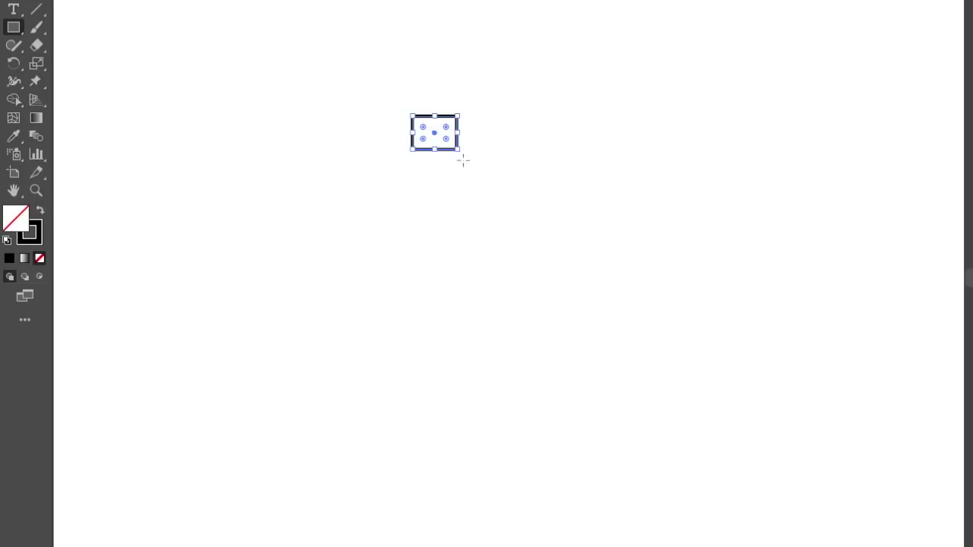
Copy the rectangle directly below itself and repeat the copy to build a column of eleven cells
drag(411, 116, 413, 184)
key(super+d)
key(super+d)
key(super+d)
key(super+d)
key(super+d)
key(super+d)
key(super+d)
key(super+d)
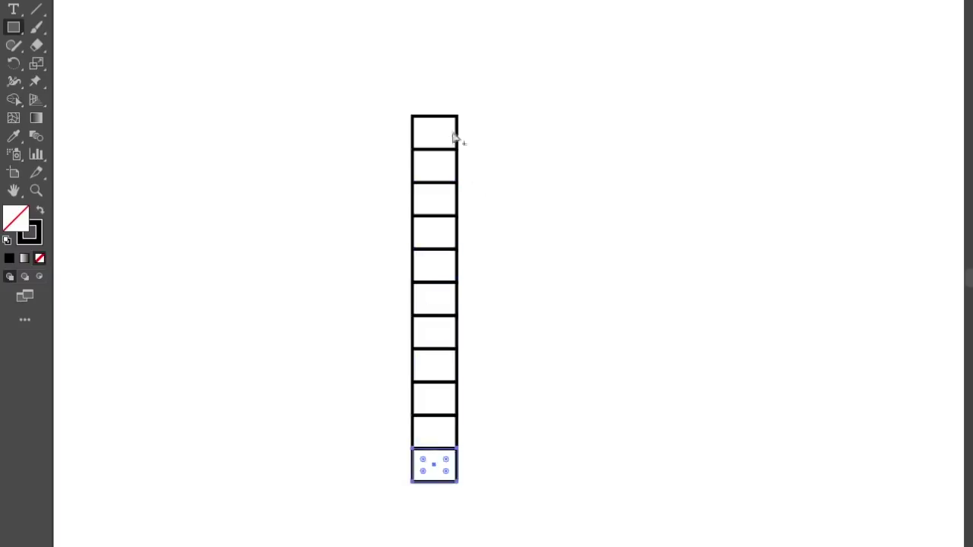
Copy the whole column flush to its right and repeat the copy to build a grid nine columns wide
drag(453, 448, 463, 500)
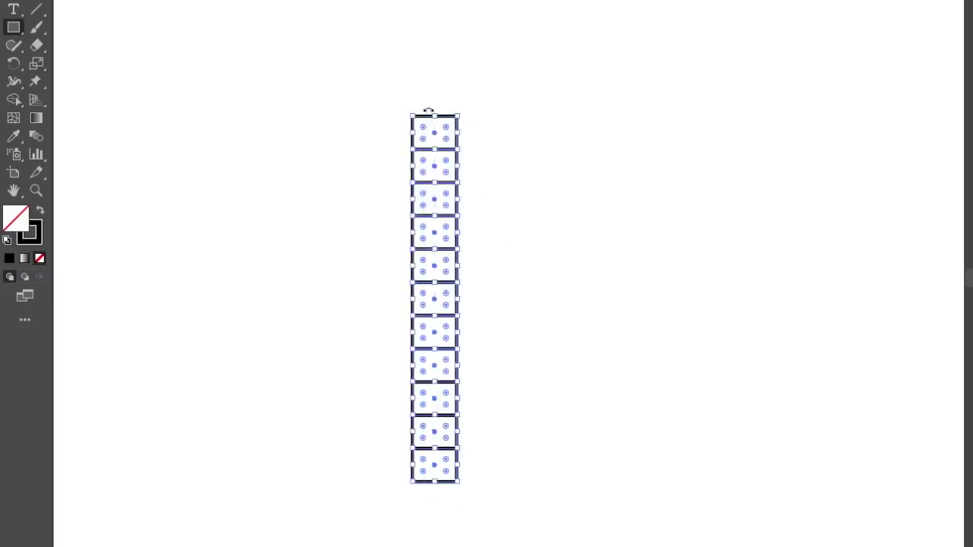
drag(418, 119, 458, 120)
key(super+d)
key(super+d)
key(super+d)
key(super+d)
key(super+d)
key(super+d)
key(super+d)
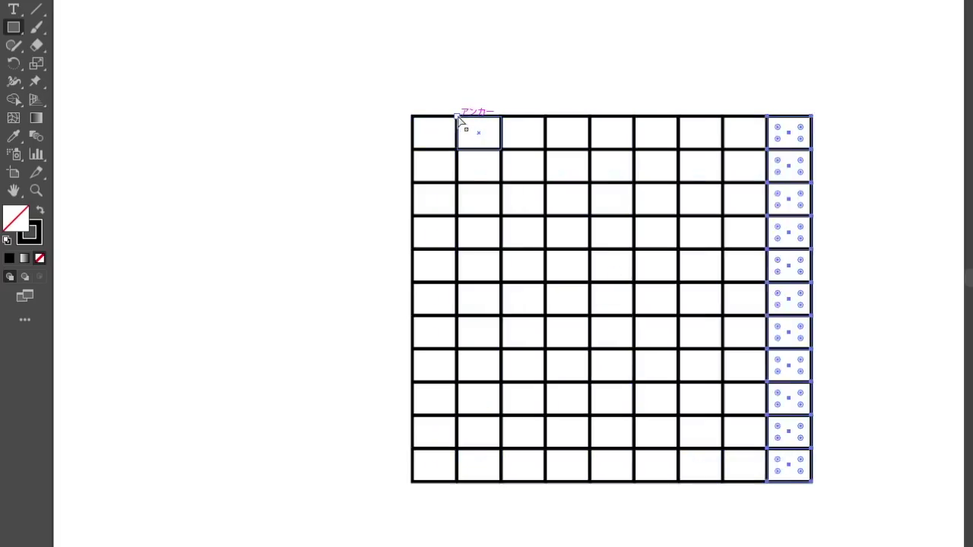
Draw a small square outside the grid's left side and convert it into an area text frame without a stroke
click(876, 208)
click(451, 326)
drag(190, 177, 235, 220)
key(t)
click(207, 208)
click(40, 259)
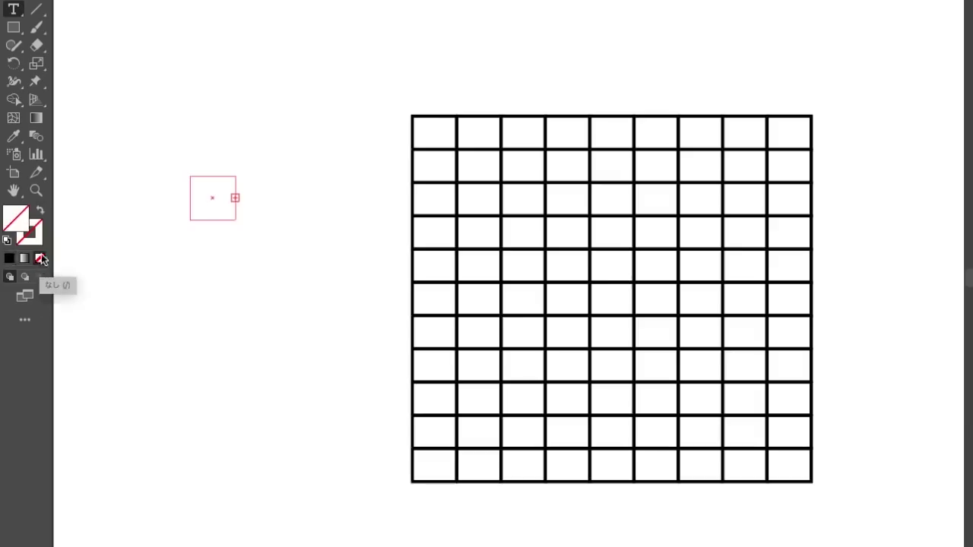
Apply a black stroke to the outline of the text frame
click(35, 241)
click(11, 259)
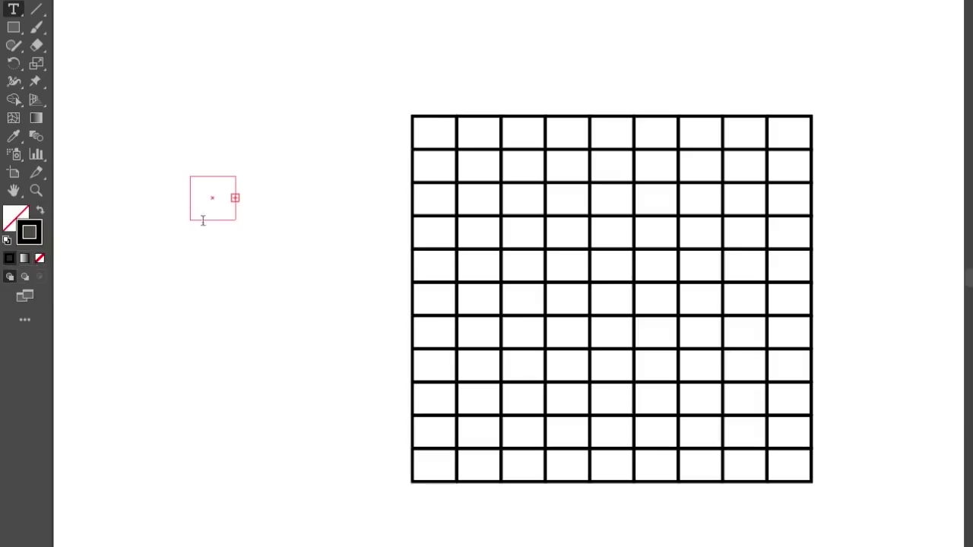
drag(179, 155, 235, 246)
click(10, 259)
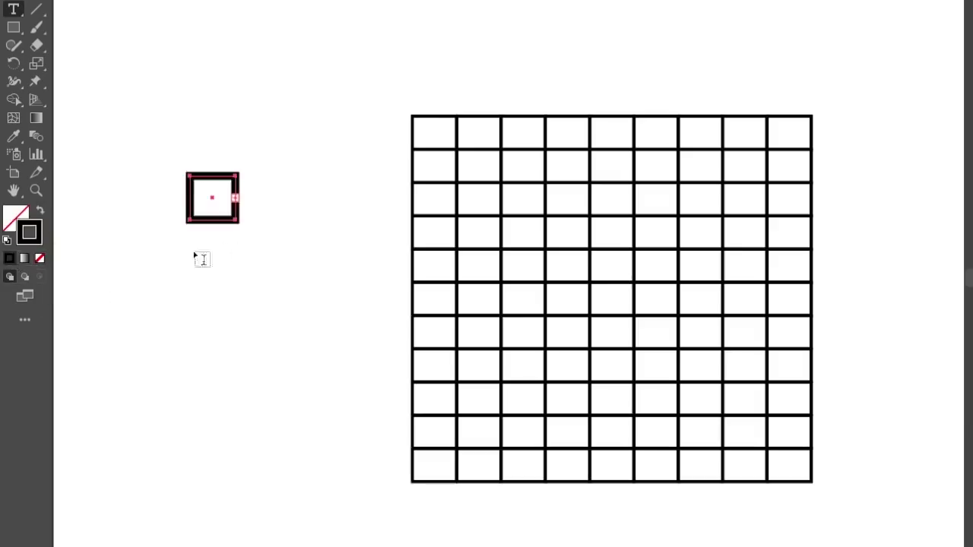
Undo the last three edits to the text frame
key(super+z)
key(super+z)
key(super+z)
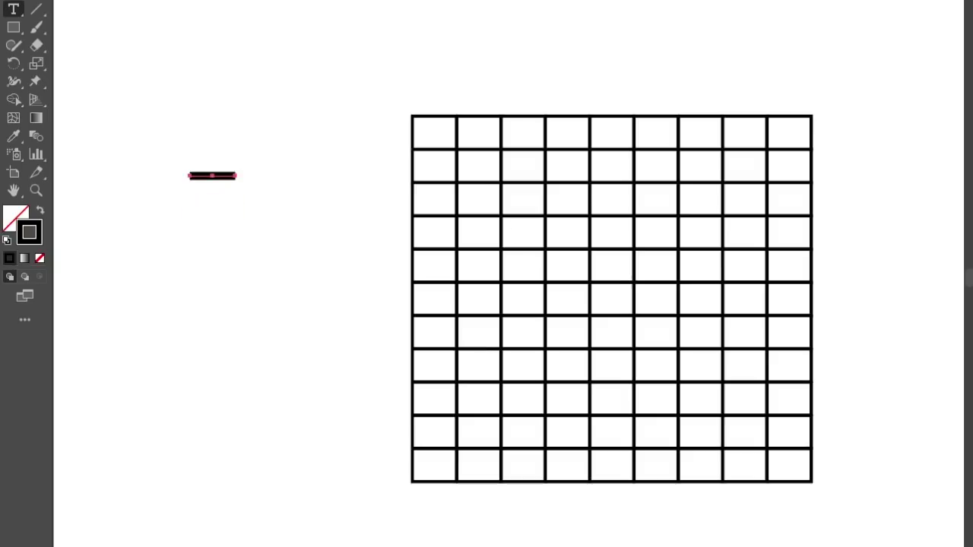
Place the short line, with its thinner stroke, in the grid's top-left cell and copy it down into every cell of the first column
key(super+z)
key(super+z)
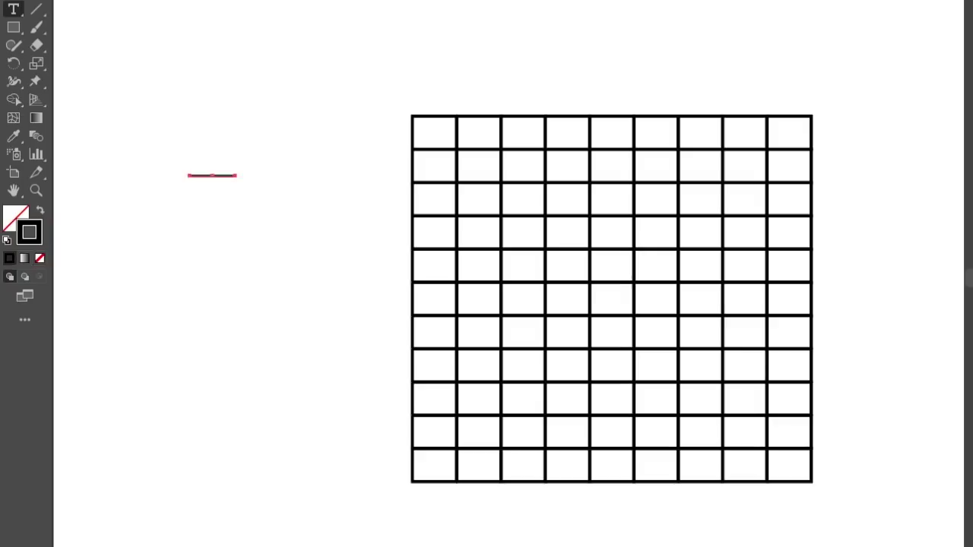
drag(182, 159, 435, 168)
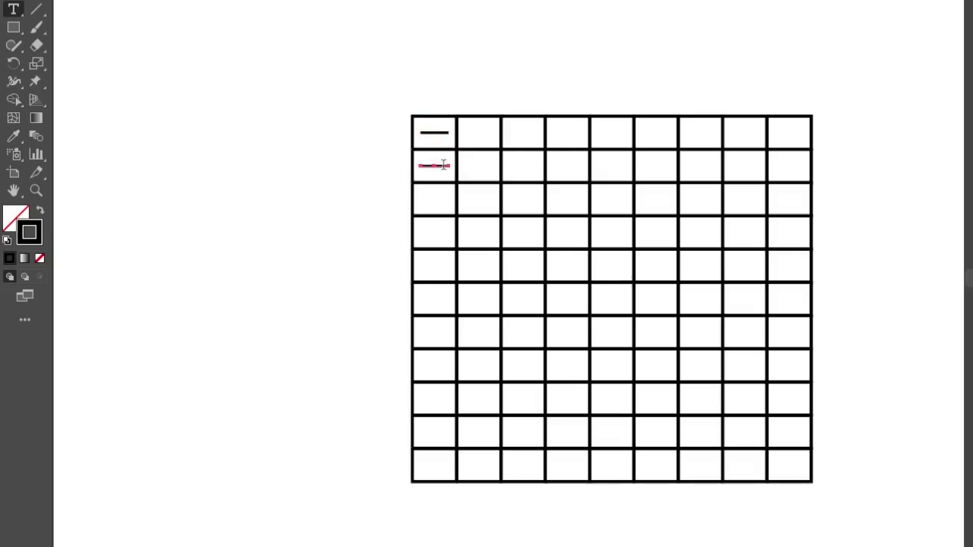
key(super+d)
key(super+d)
key(super+d)
key(super+d)
key(super+d)
key(super+d)
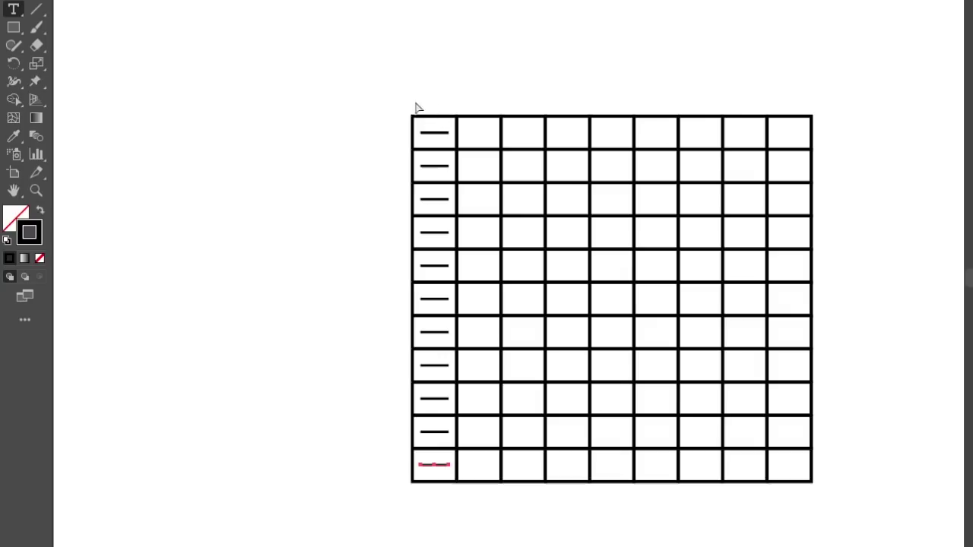
Copy the first column's lines two columns across and repeat the copy to fill every second column up to the ninth
drag(444, 222, 452, 482)
drag(434, 135, 525, 140)
key(ctrl+d)
key(ctrl+d)
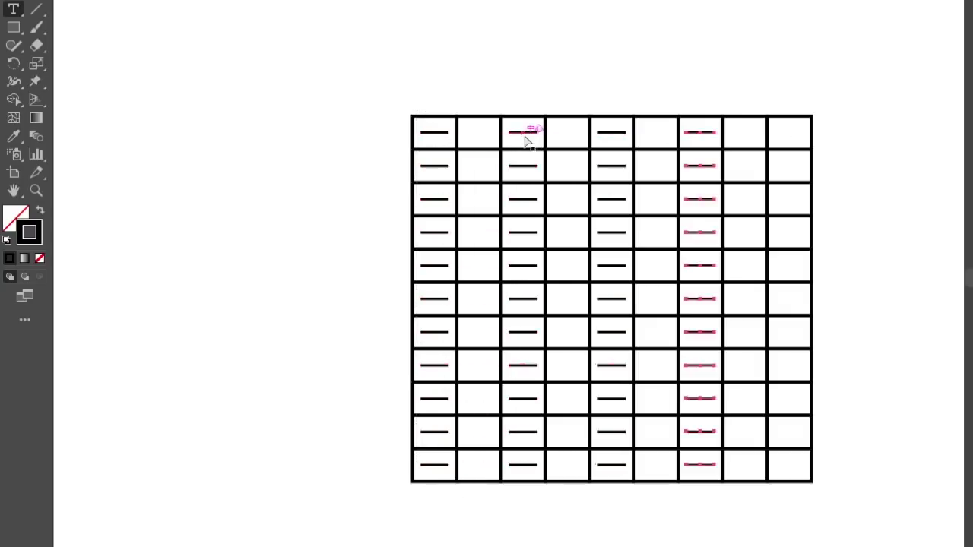
key(ctrl+d)
click(864, 422)
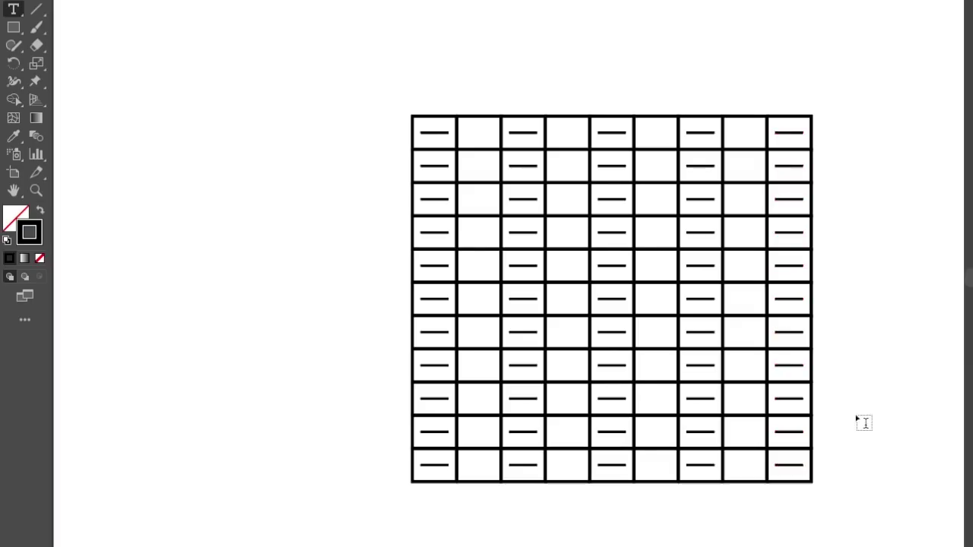
Hide all the short lines and unlock the grid cells
scroll(866, 418, down, 2)
key(ctrl+a)
key(ctrl+3)
key(ctrl+alt+2)
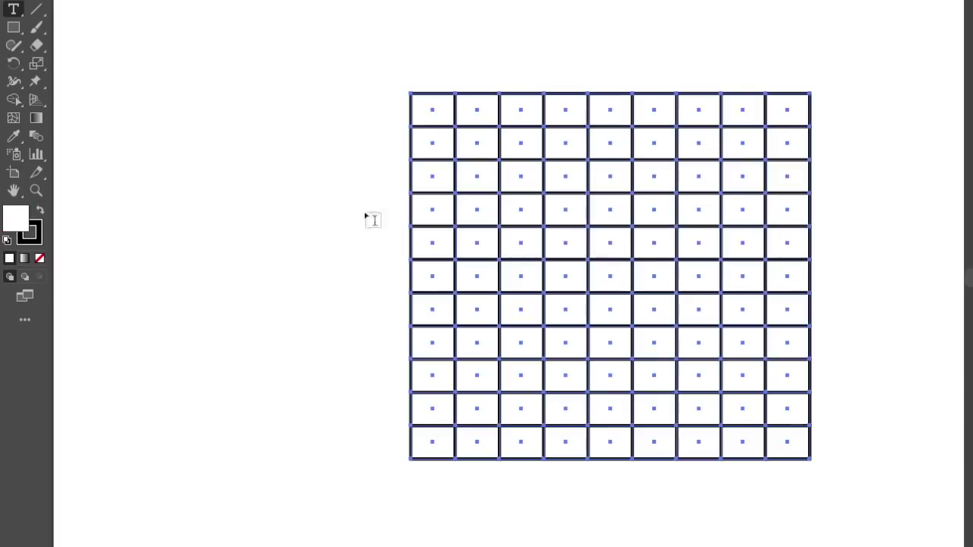
ctrl+click(367, 218)
Fill two plus-shaped groups of cells in the bottom three rows, centred on columns 2 and 6, plus the last cell of row 10, with yellow
ctrl+click(566, 143)
click(480, 446)
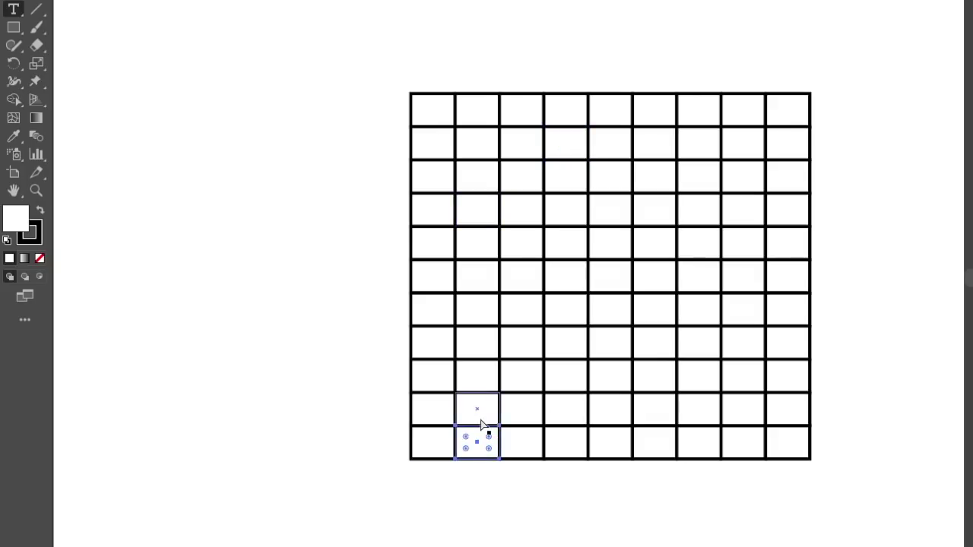
ctrl+shift+click(476, 419)
drag(447, 408, 454, 402)
key(ctrl+z)
shift+click(471, 381)
shift+click(522, 409)
shift+click(654, 445)
shift+click(647, 406)
shift+click(609, 410)
shift+click(654, 375)
shift+click(699, 409)
shift+click(782, 446)
shift+click(790, 449)
shift+click(788, 409)
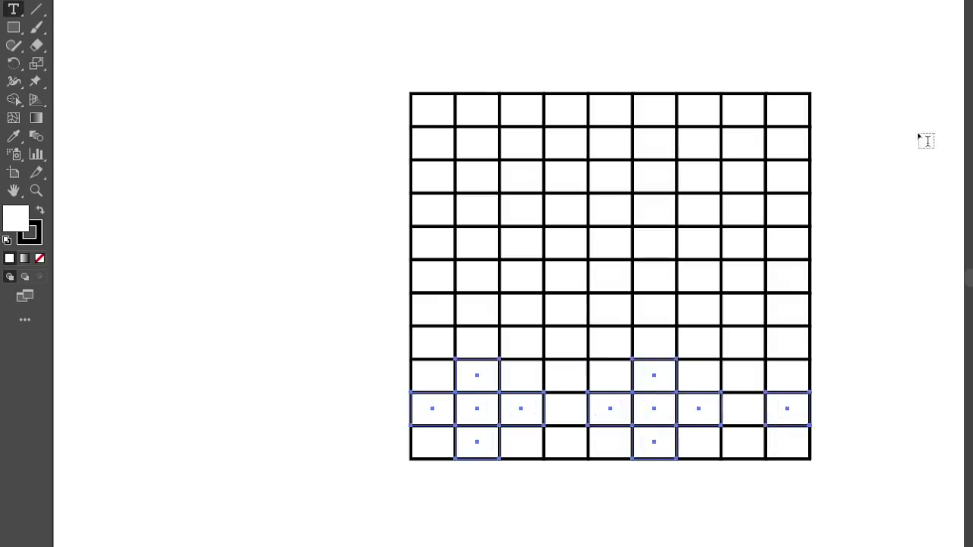
click(972, 104)
click(881, 160)
click(857, 348)
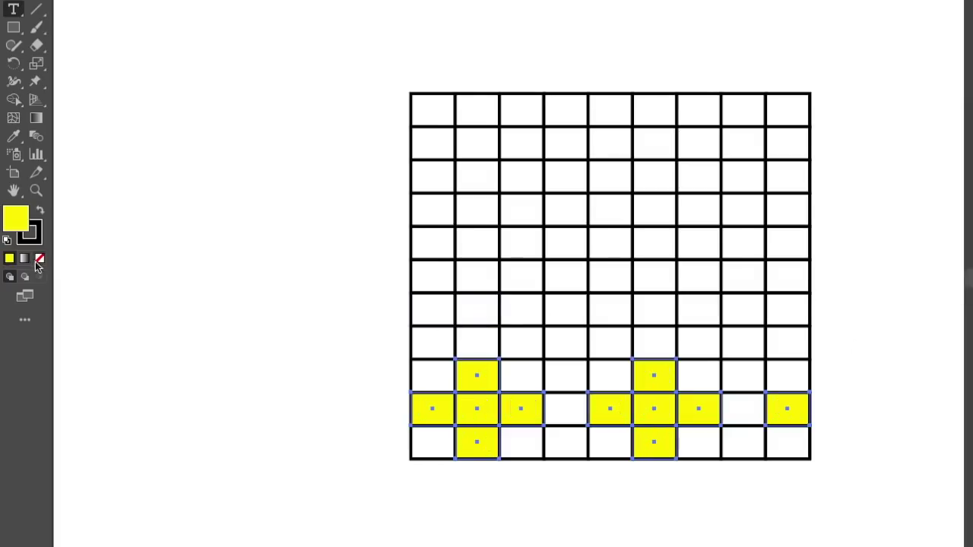
click(858, 311)
Fill the cells of columns 1, 3, 5, 7 and 9 in rows 5 to 8 with blue
click(433, 346)
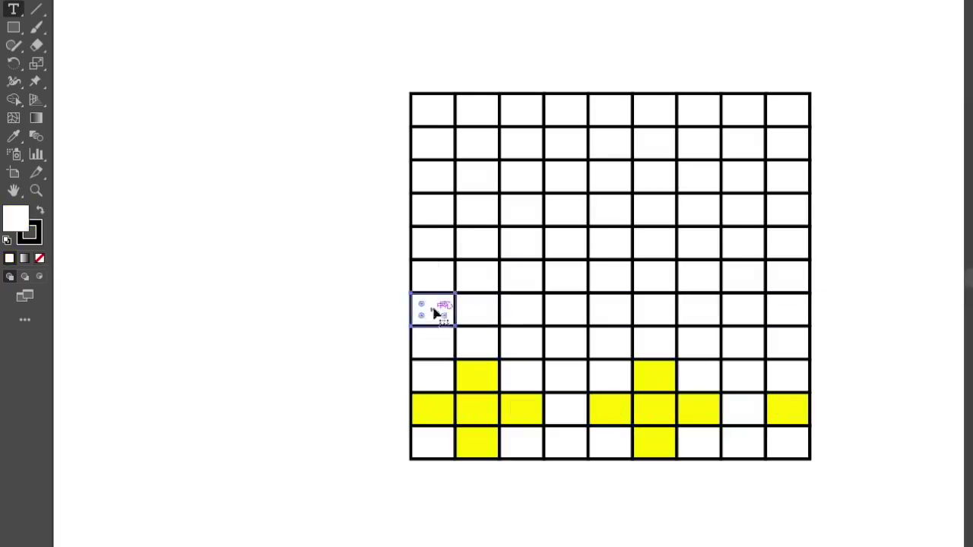
shift+click(438, 309)
shift+click(441, 276)
shift+click(521, 276)
shift+click(523, 309)
shift+click(525, 342)
shift+click(610, 343)
shift+click(609, 311)
shift+click(610, 276)
shift+click(448, 246)
shift+click(521, 244)
shift+click(613, 246)
shift+click(694, 249)
shift+click(698, 276)
shift+click(698, 308)
shift+click(698, 342)
shift+click(787, 342)
shift+click(791, 312)
shift+click(791, 276)
shift+click(792, 243)
click(972, 116)
click(901, 160)
click(855, 326)
ctrl+click(855, 326)
Fill two-cell-wide diagonal stripes rising to the right across the grid's top four rows with dark red, including the corner cells they reach
scroll(856, 328, up, 2)
scroll(856, 327, right, 2)
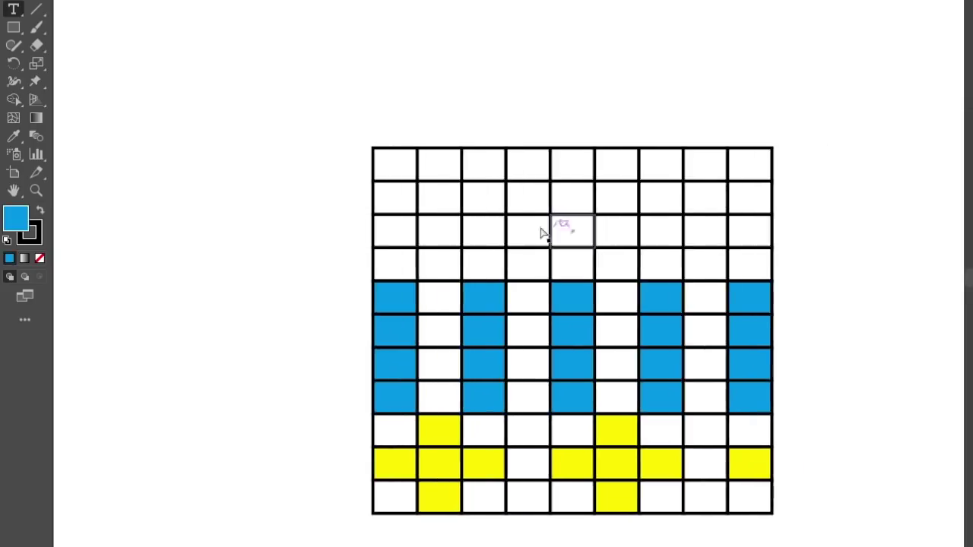
click(397, 263)
shift+click(439, 228)
shift+click(483, 197)
shift+click(528, 164)
shift+click(437, 263)
shift+click(484, 231)
shift+click(532, 196)
shift+click(572, 163)
shift+click(572, 264)
shift+click(615, 231)
shift+click(661, 198)
shift+click(705, 163)
shift+click(750, 163)
shift+click(705, 198)
shift+click(663, 232)
shift+click(616, 264)
shift+click(749, 264)
shift+click(394, 163)
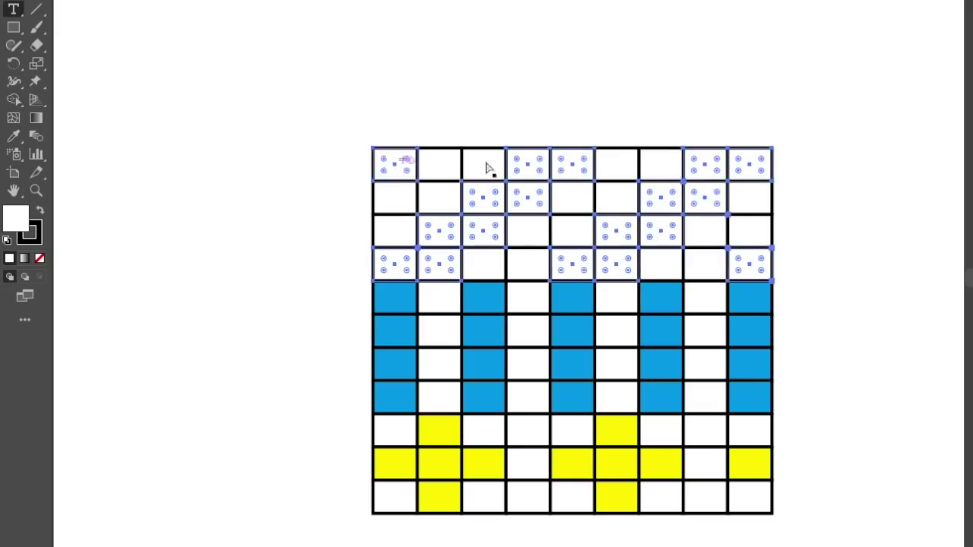
click(971, 104)
click(937, 161)
click(803, 358)
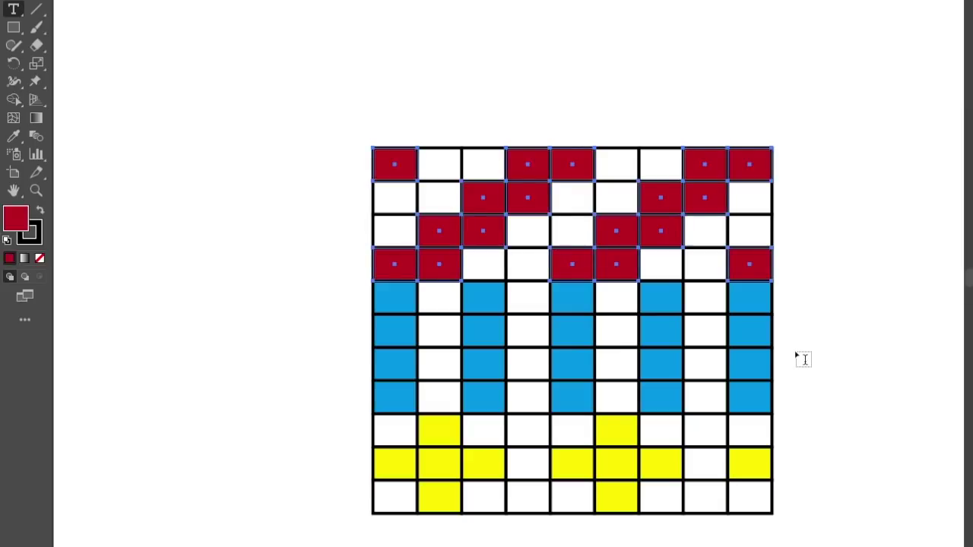
scroll(801, 357, down, 3)
scroll(801, 358, right, 2)
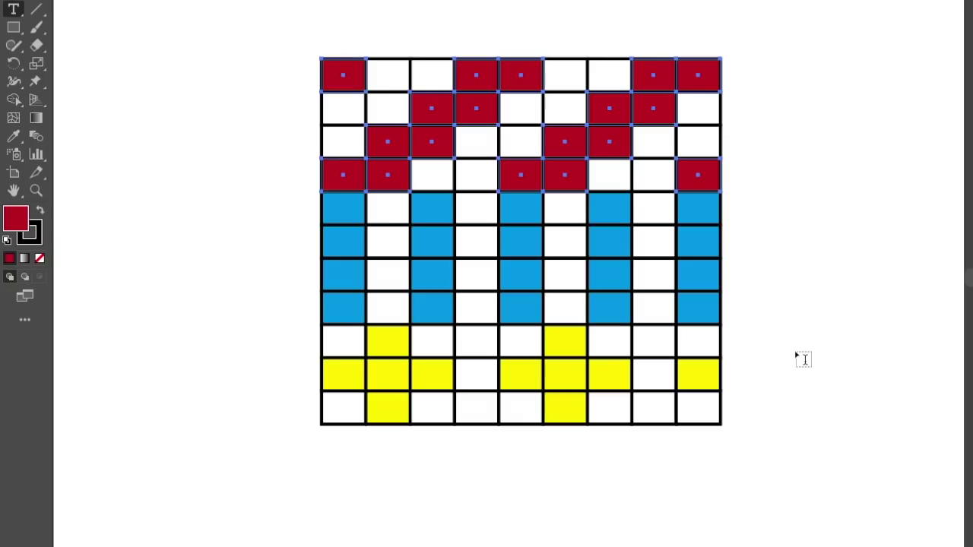